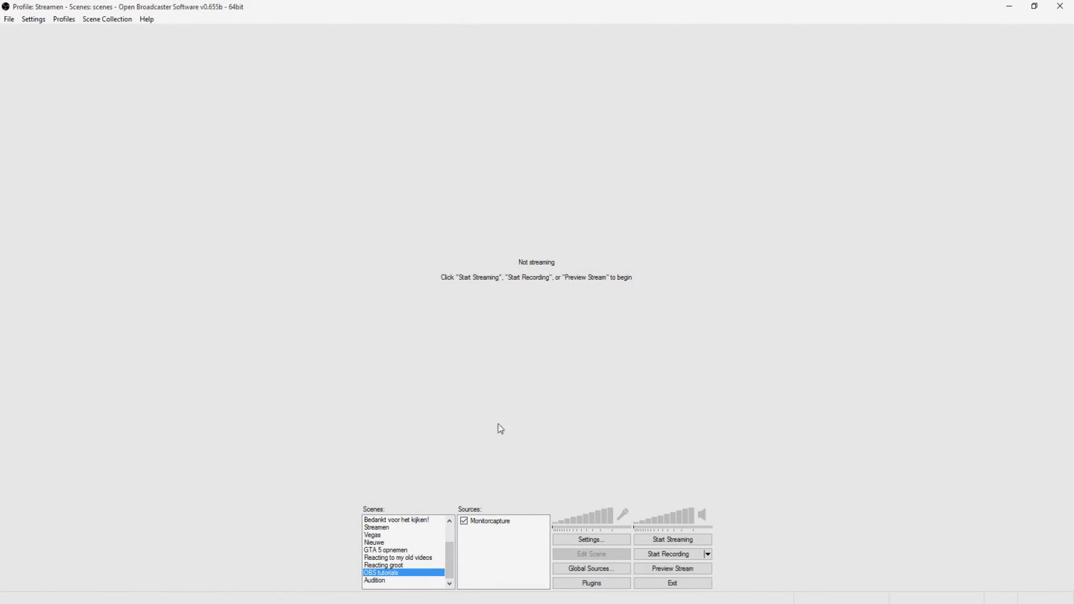
Open the Encoding settings page and review the 3500 max bitrate and 3500 buffer size
click(29, 19)
click(39, 34)
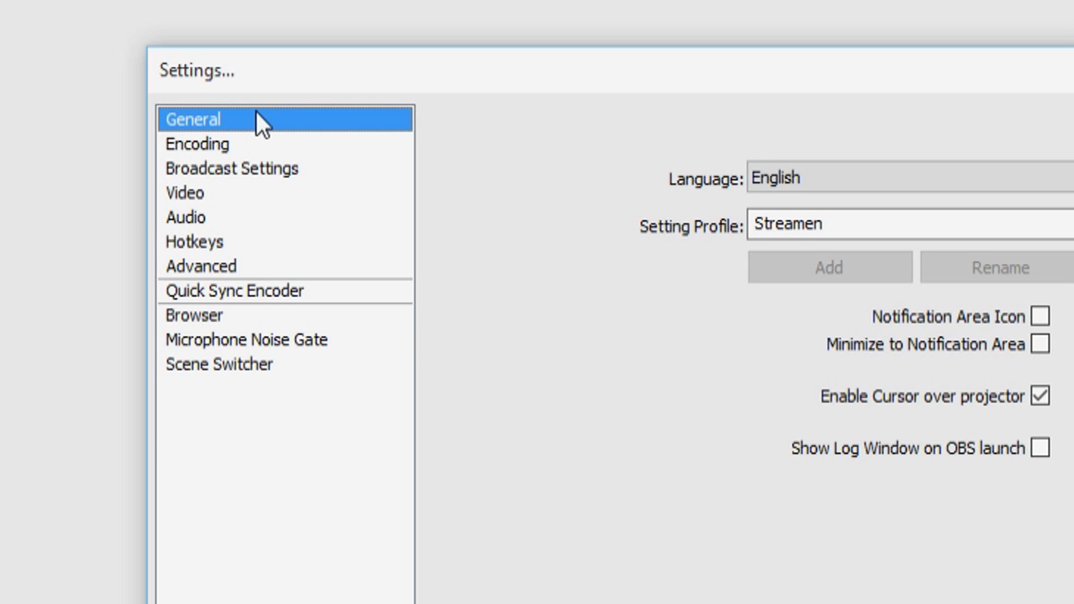
click(240, 143)
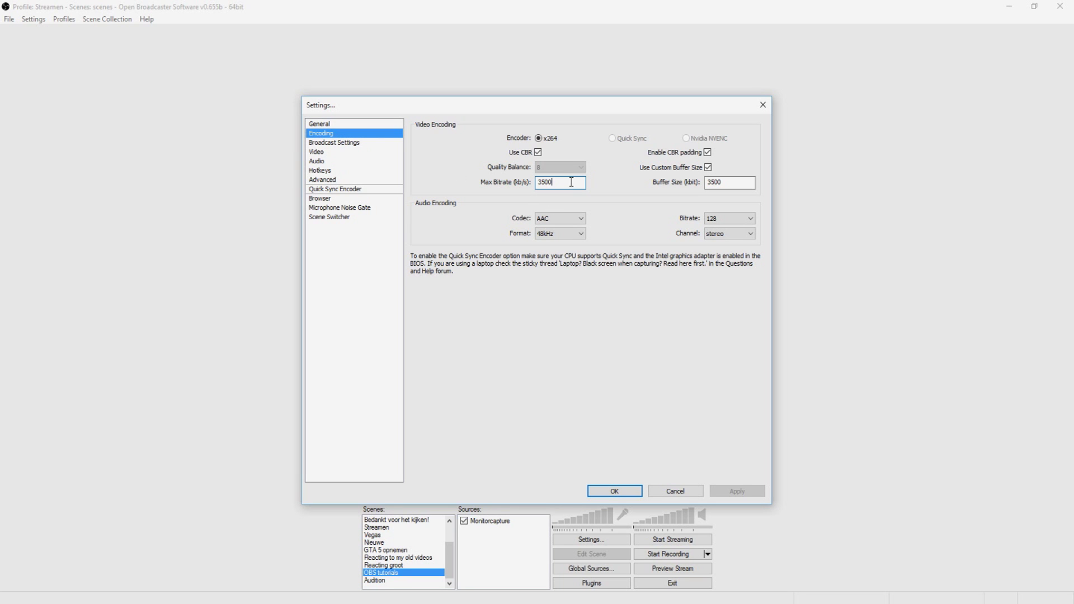
drag(549, 184, 534, 183)
click(550, 183)
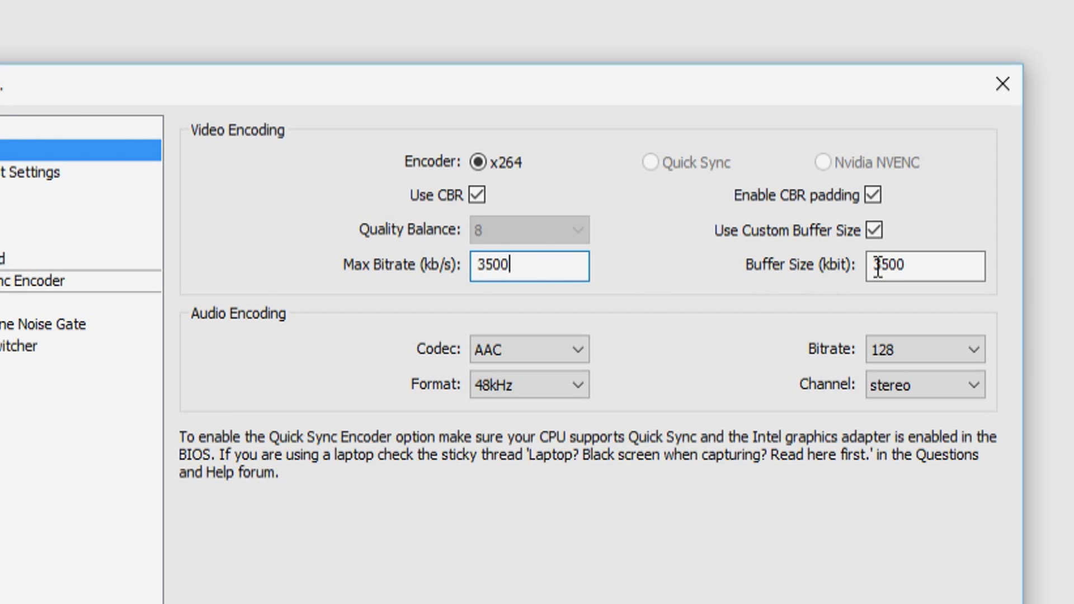
click(723, 181)
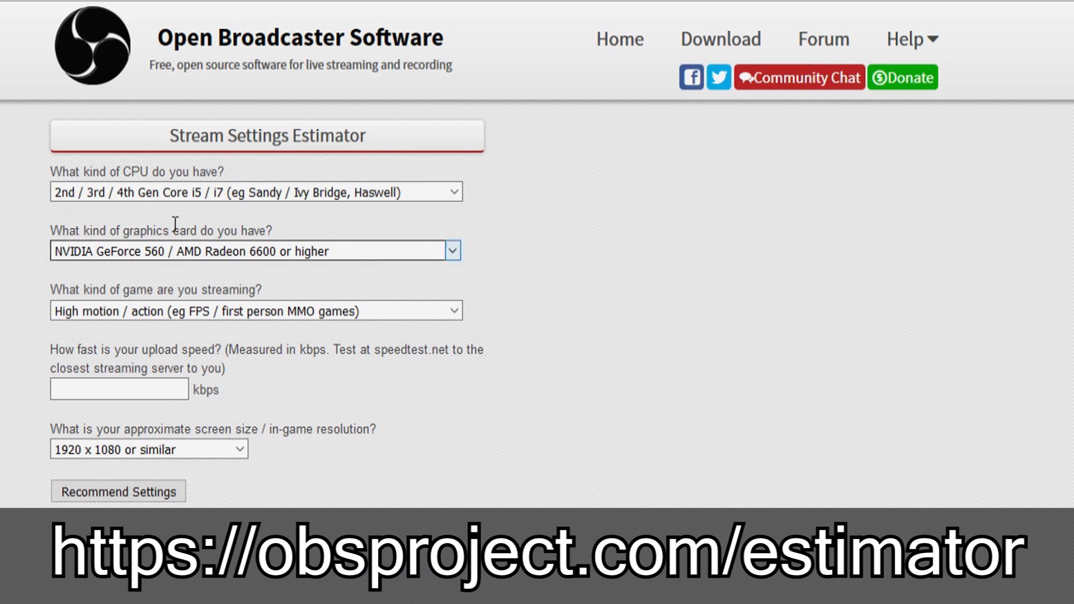
Choose the 2nd/3rd/4th Gen Core i5/i7 CPU and GeForce/Radeon graphics in the estimator
click(172, 192)
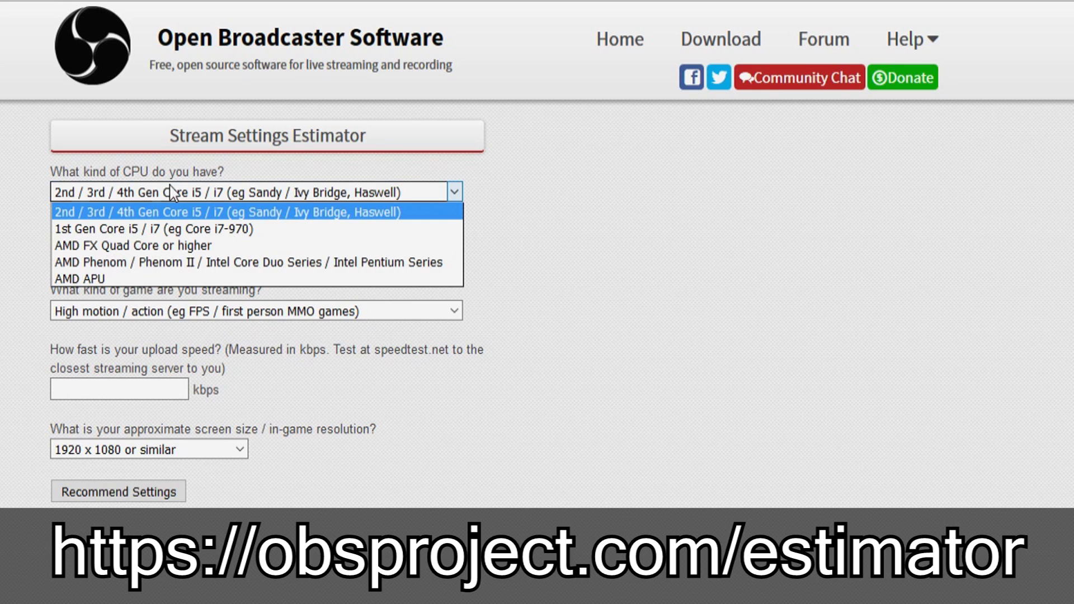
click(256, 212)
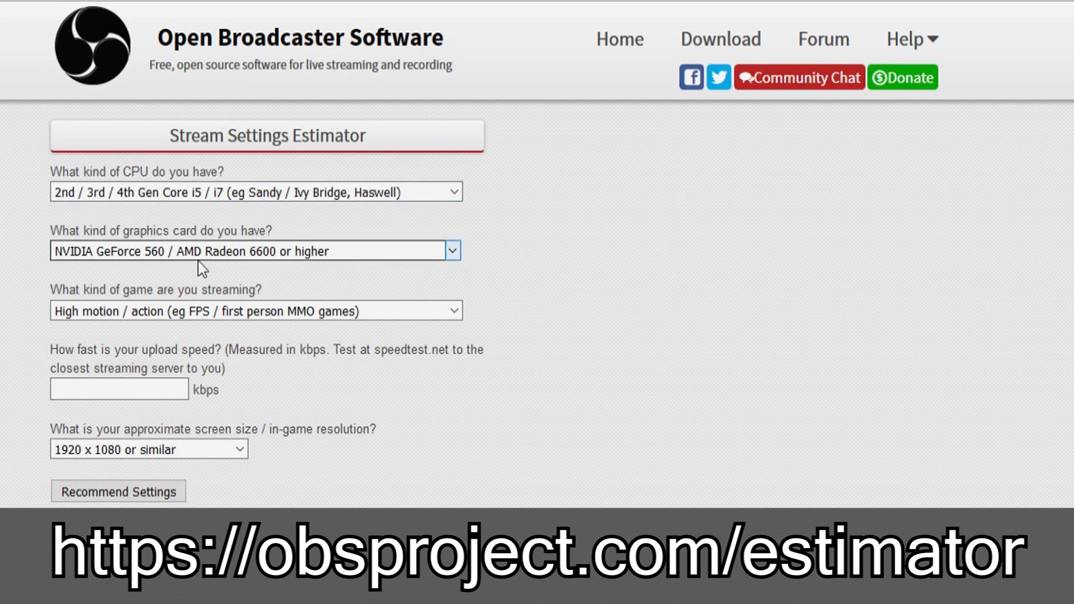
click(189, 255)
click(200, 290)
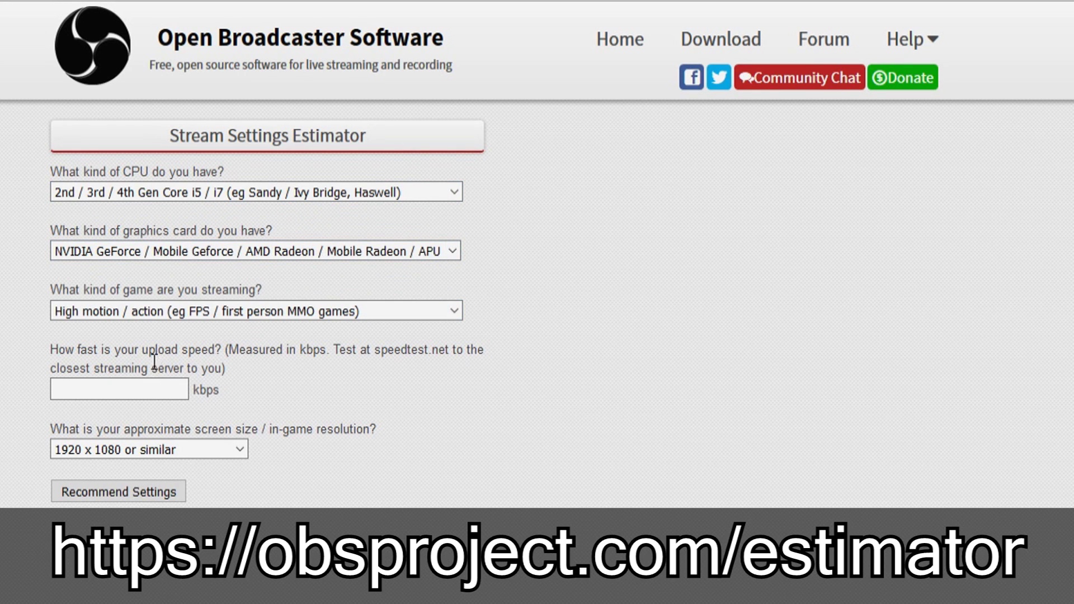
click(139, 314)
Enter a 4500 kbps upload speed and get the recommended stream settings
click(125, 389)
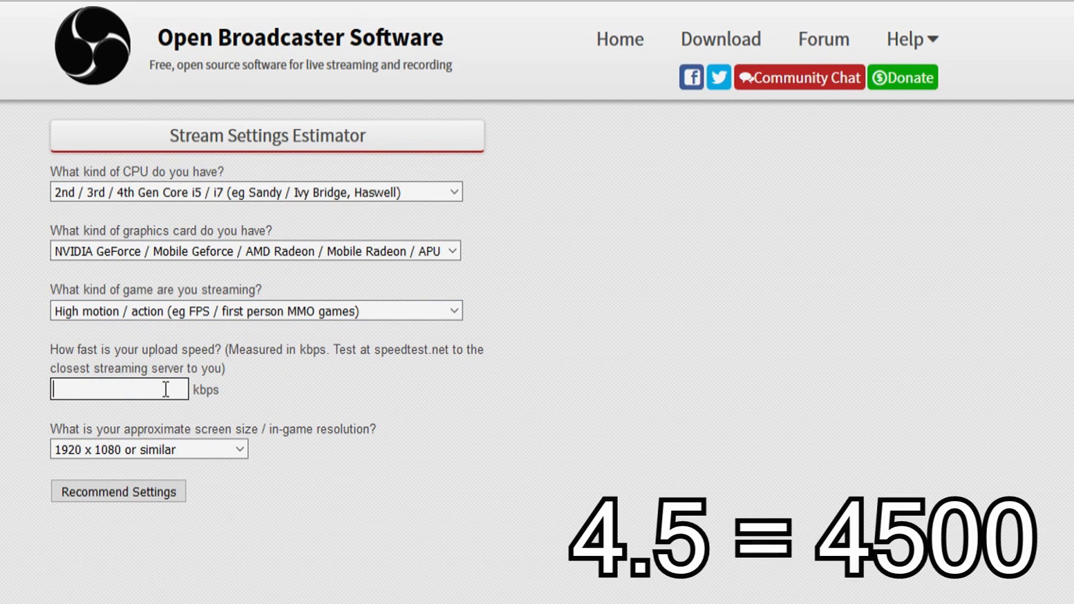
text(4500)
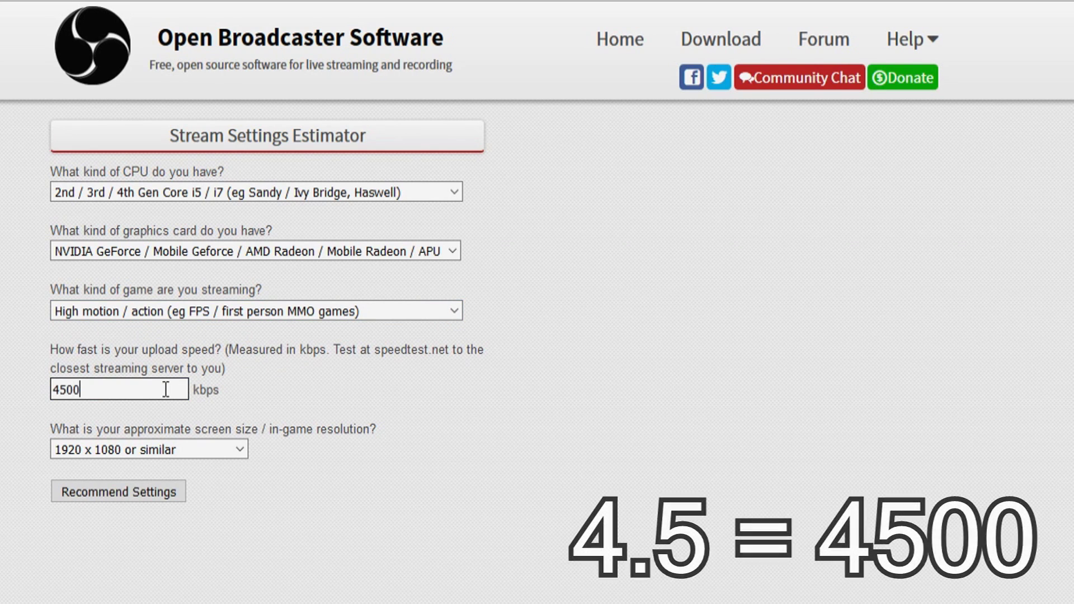
click(148, 495)
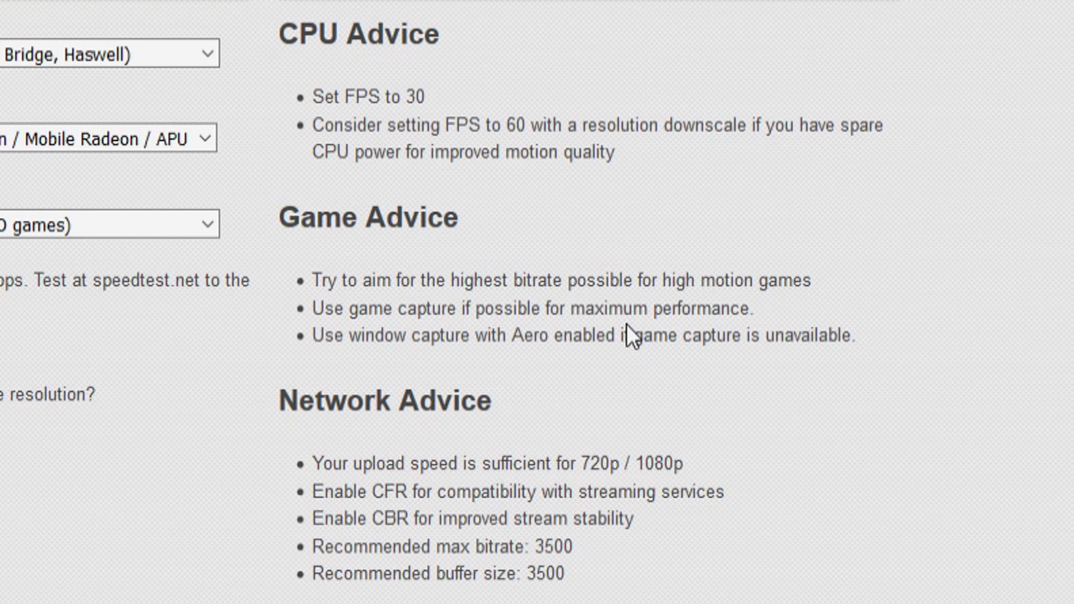
drag(596, 591, 326, 497)
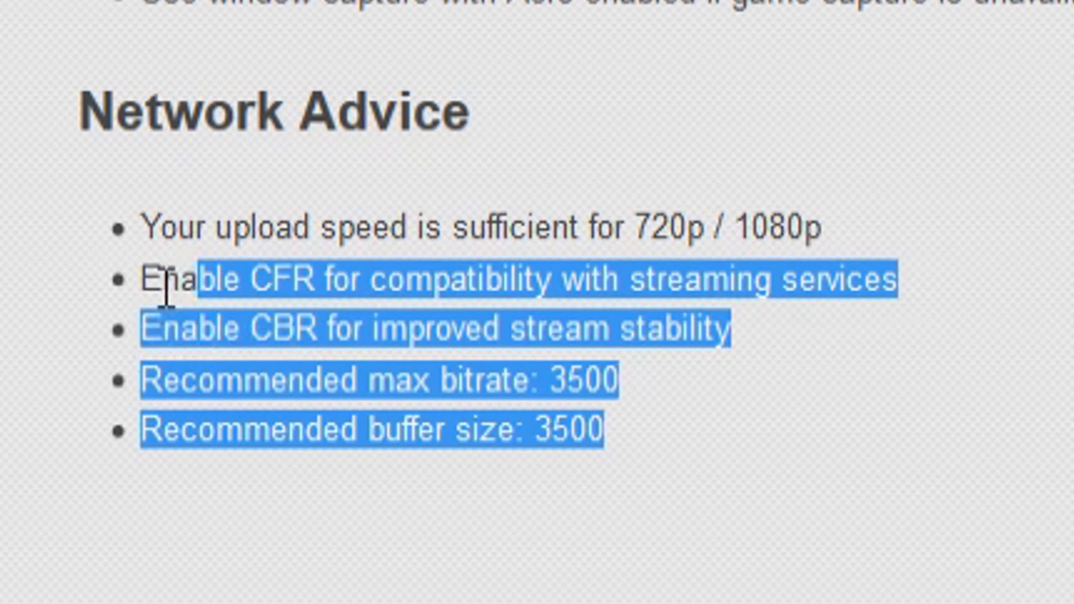
drag(166, 290, 141, 280)
click(335, 319)
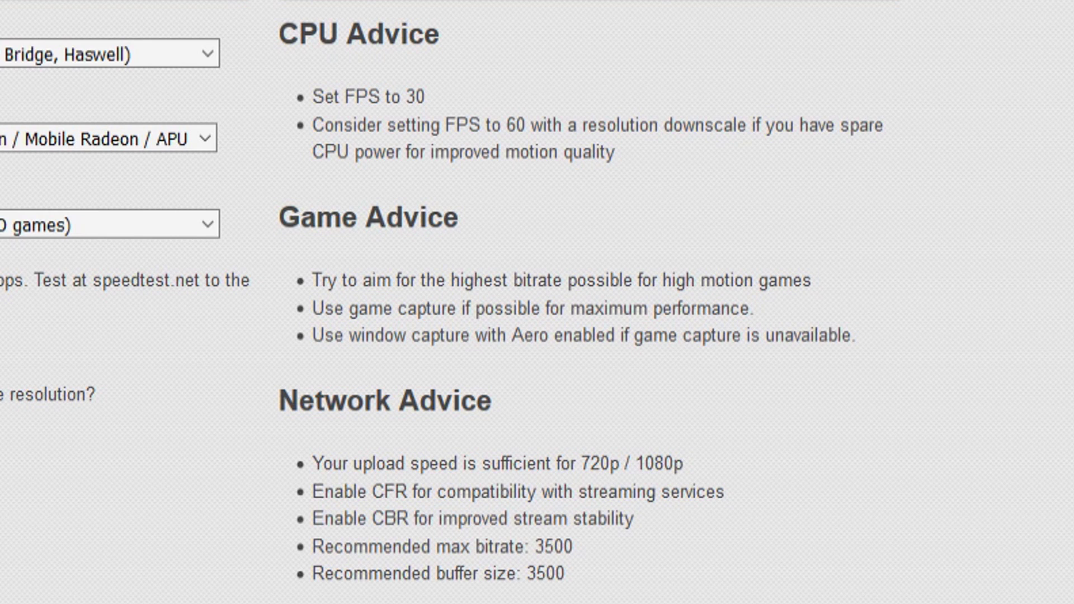
Enter 3500 for max bitrate and buffer size, leaving the audio bitrate at 128
click(581, 179)
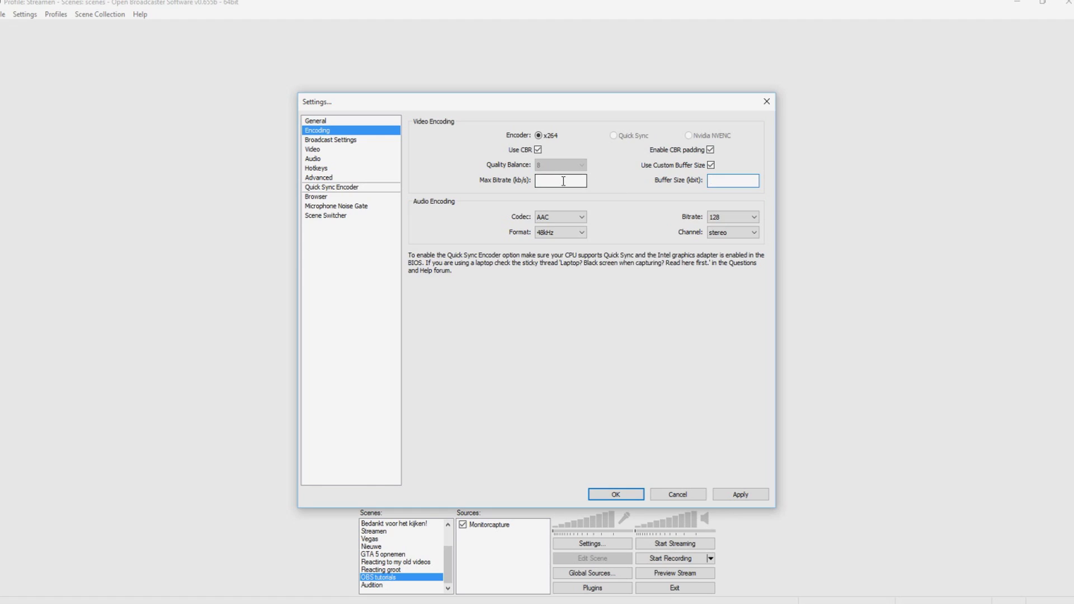
text(3500)
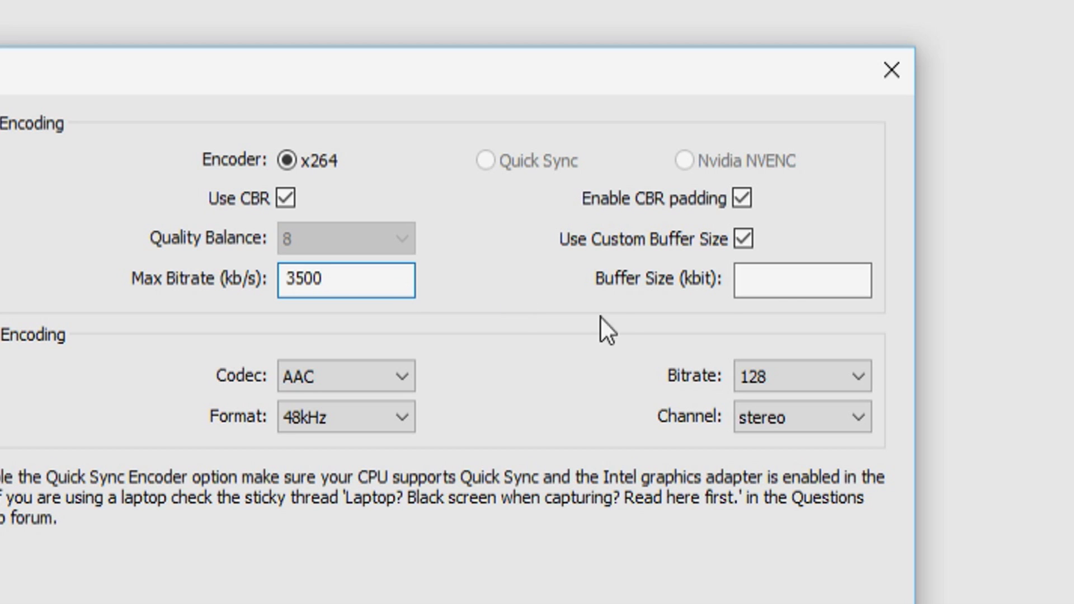
click(806, 280)
text(3500)
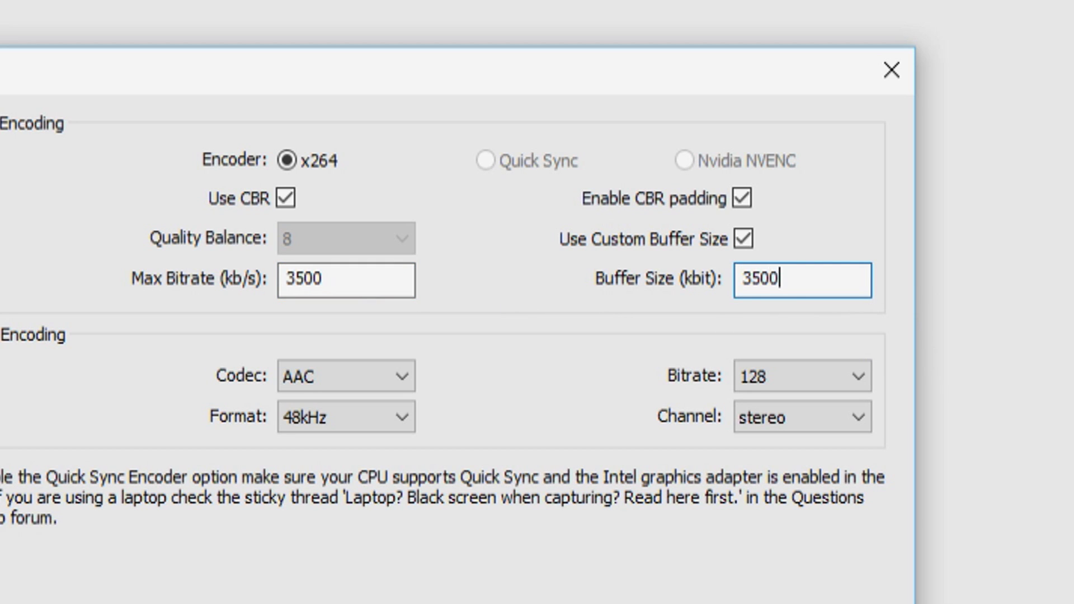
click(812, 376)
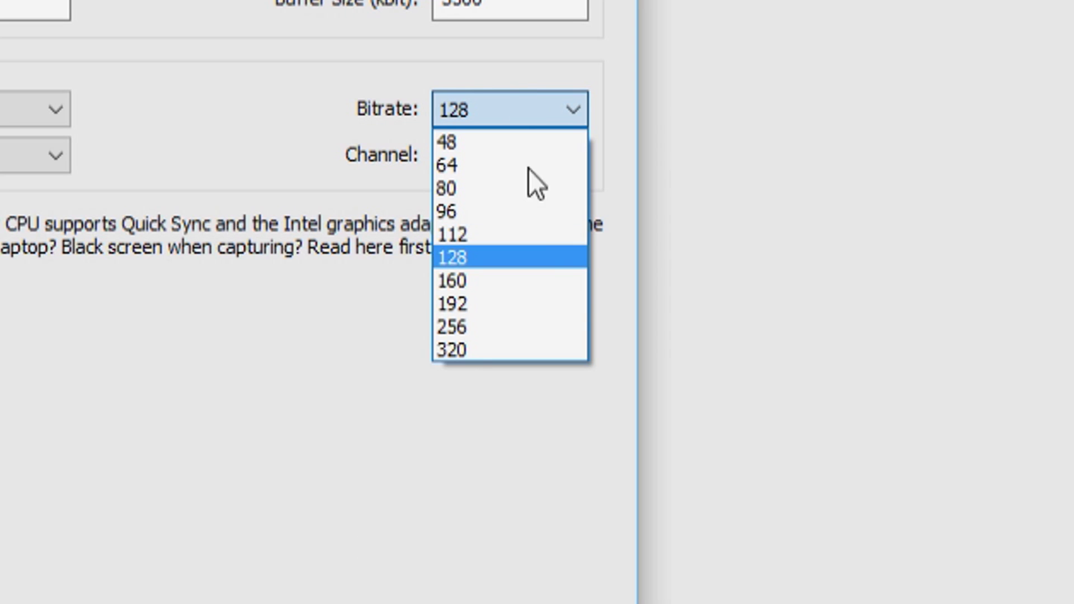
click(556, 251)
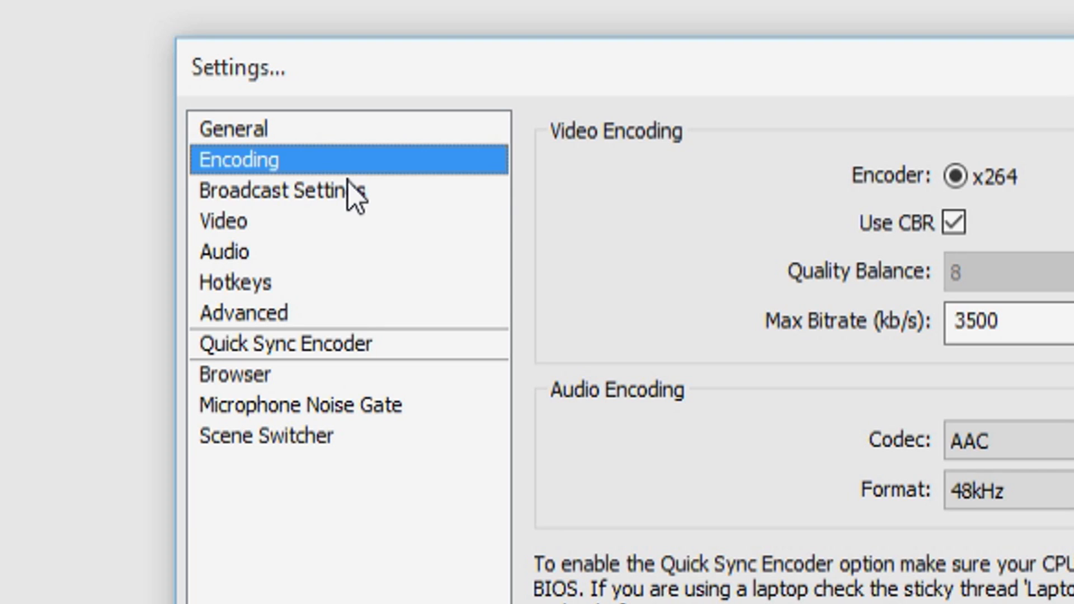
Choose the AMD Radeon R7 Series adapter with 1920x1080 custom resolution, no downscale, at 30 FPS
click(349, 190)
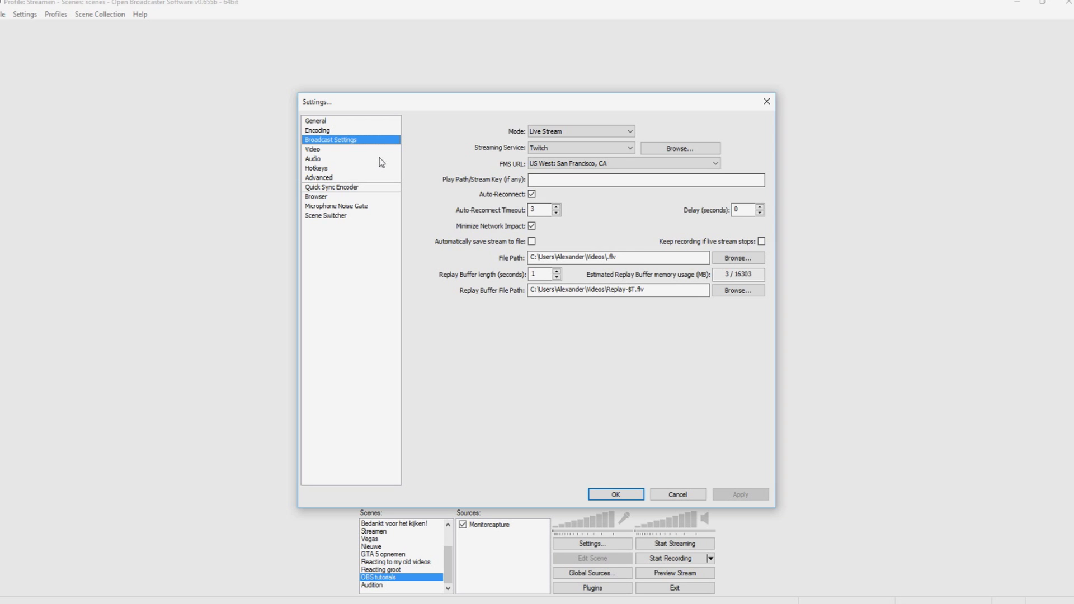
click(377, 148)
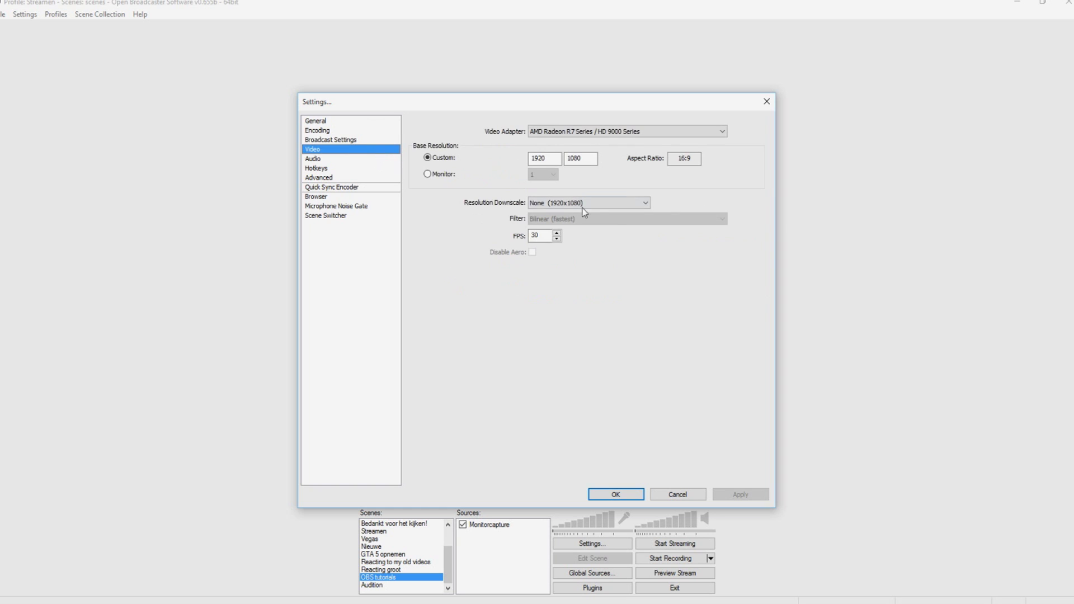
click(540, 131)
click(547, 147)
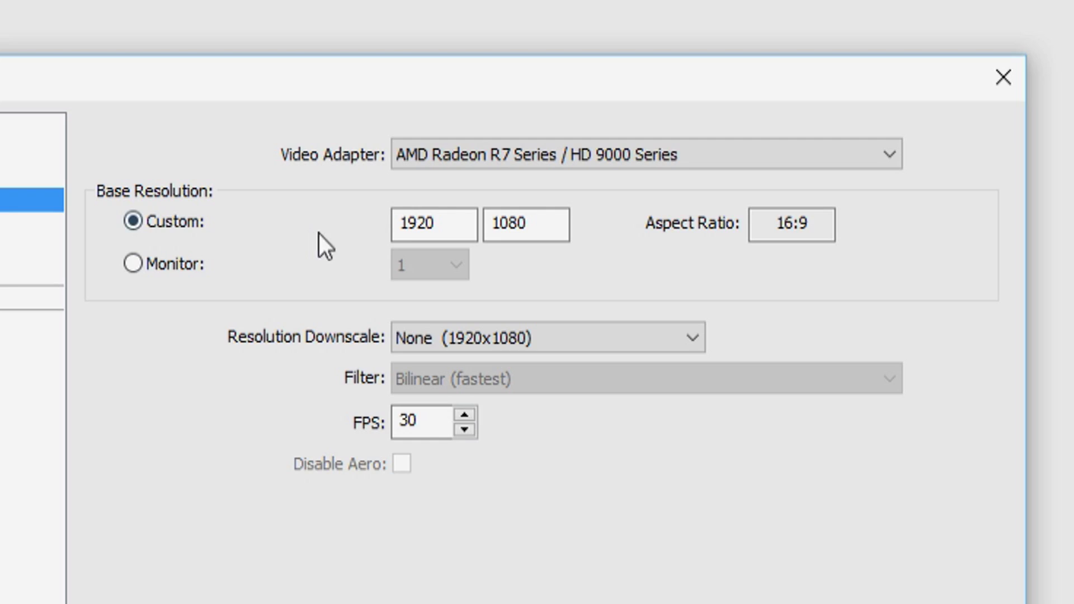
double_click(549, 156)
click(526, 227)
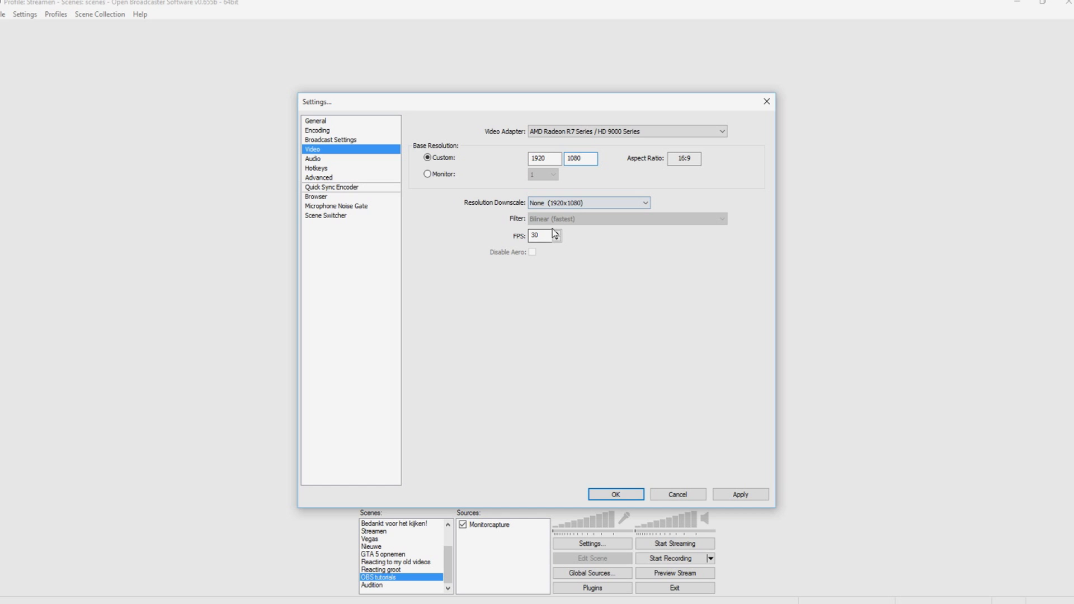
double_click(545, 234)
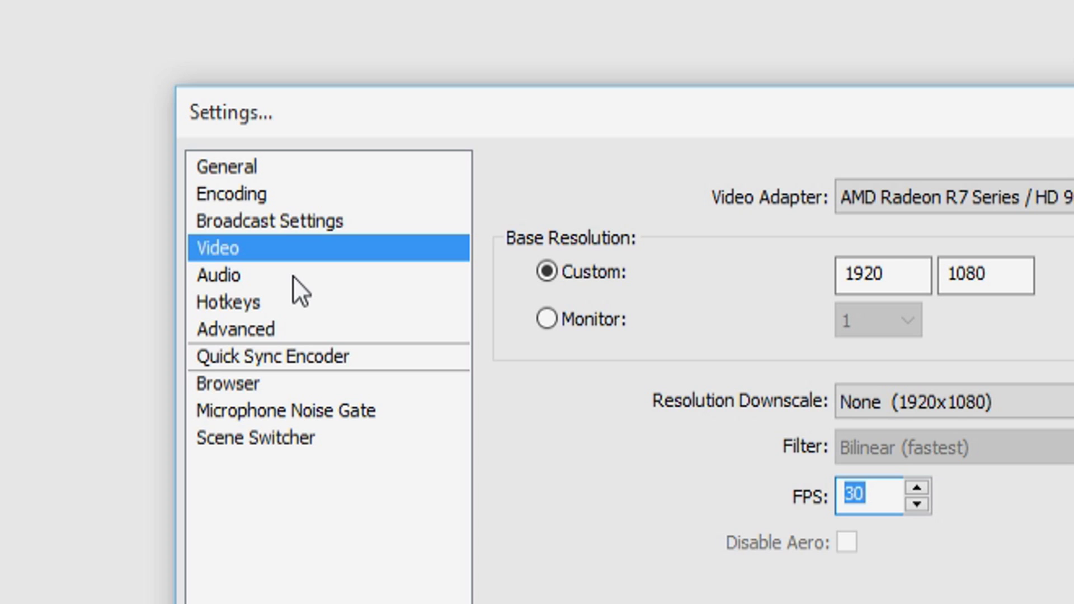
Save the video changes, then set Mic/Aux Boost to 2 on the Audio page
click(294, 277)
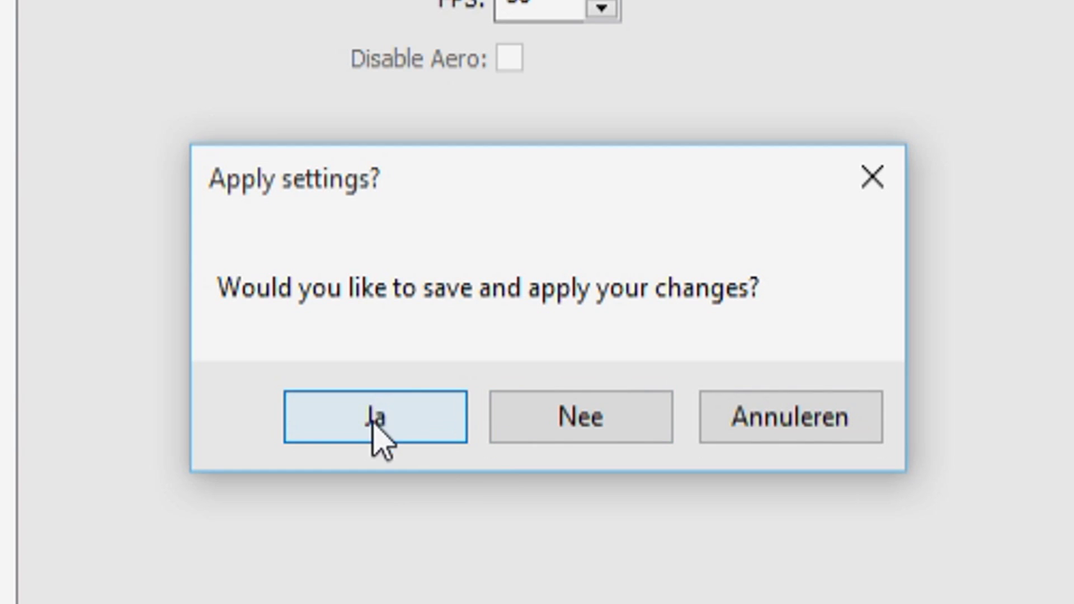
click(375, 425)
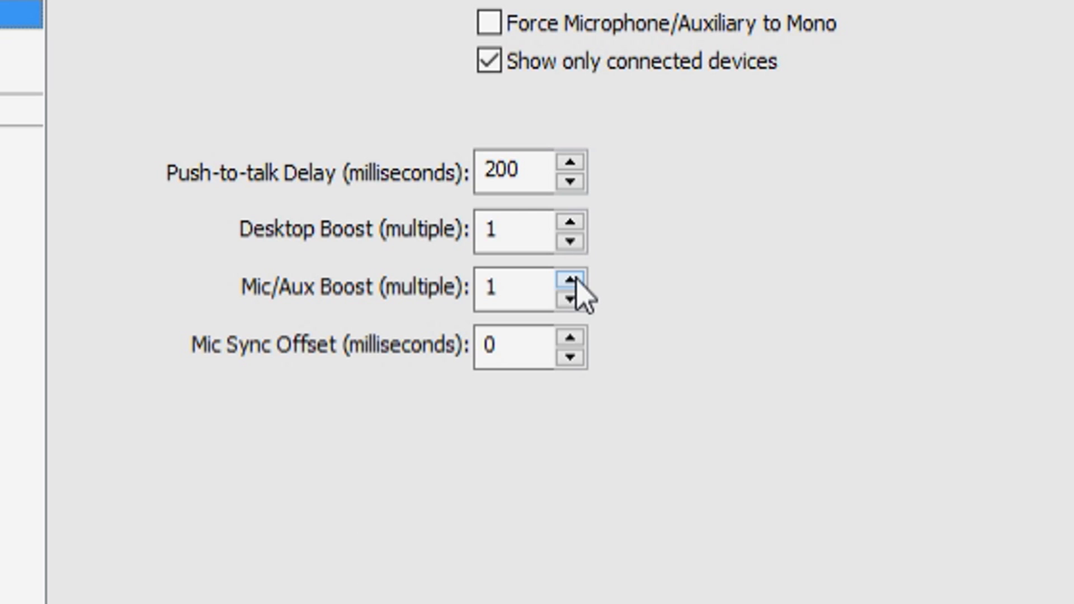
click(572, 296)
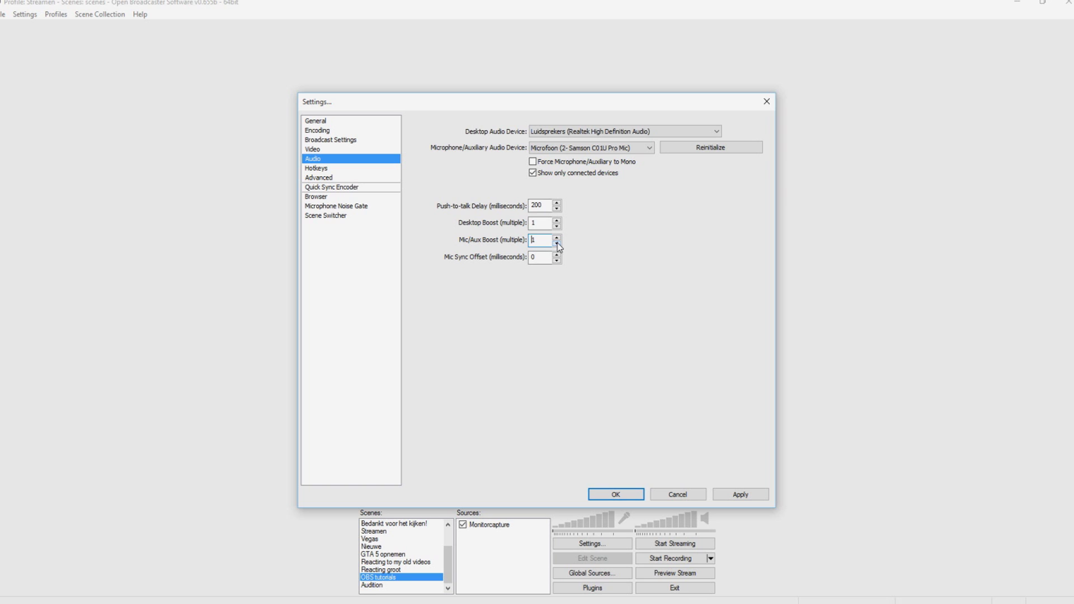
key(shift+Tab)
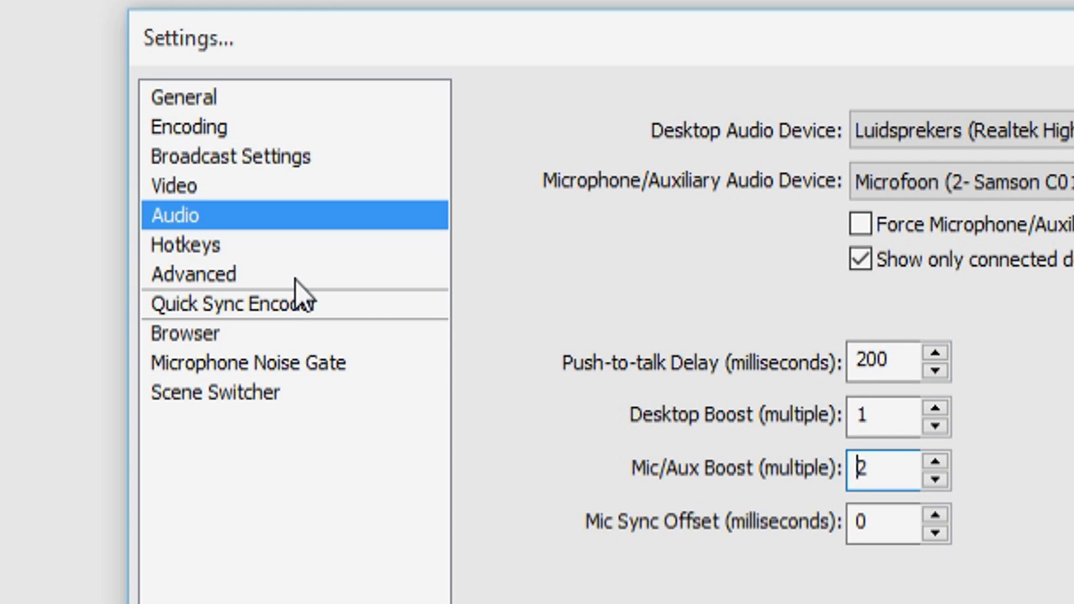
Apply the audio changes and uncheck Allow other modifiers on hotkeys, keeping Normal priority
click(351, 178)
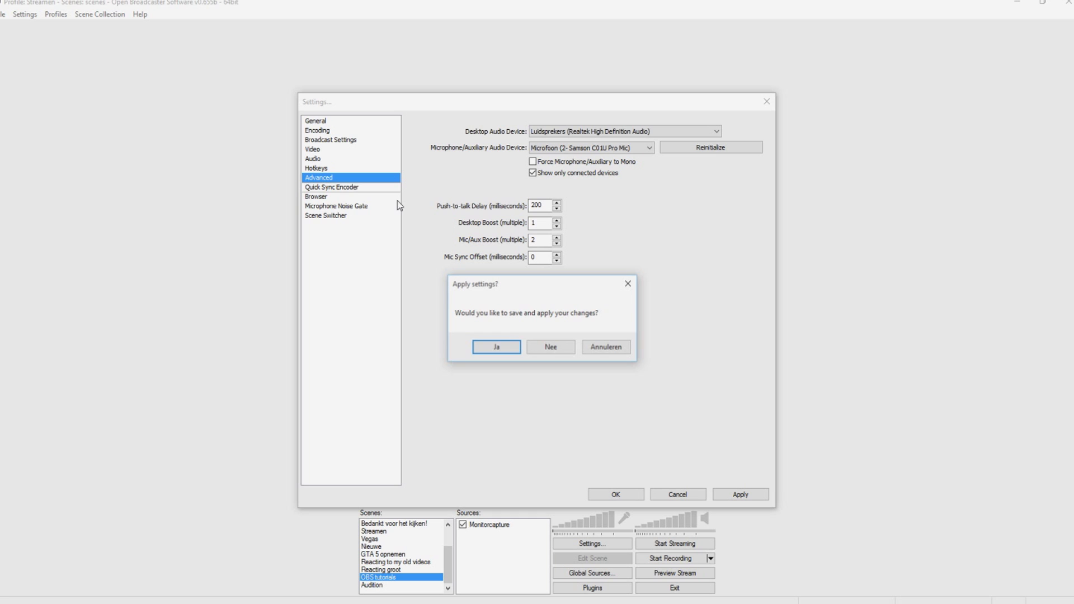
click(501, 346)
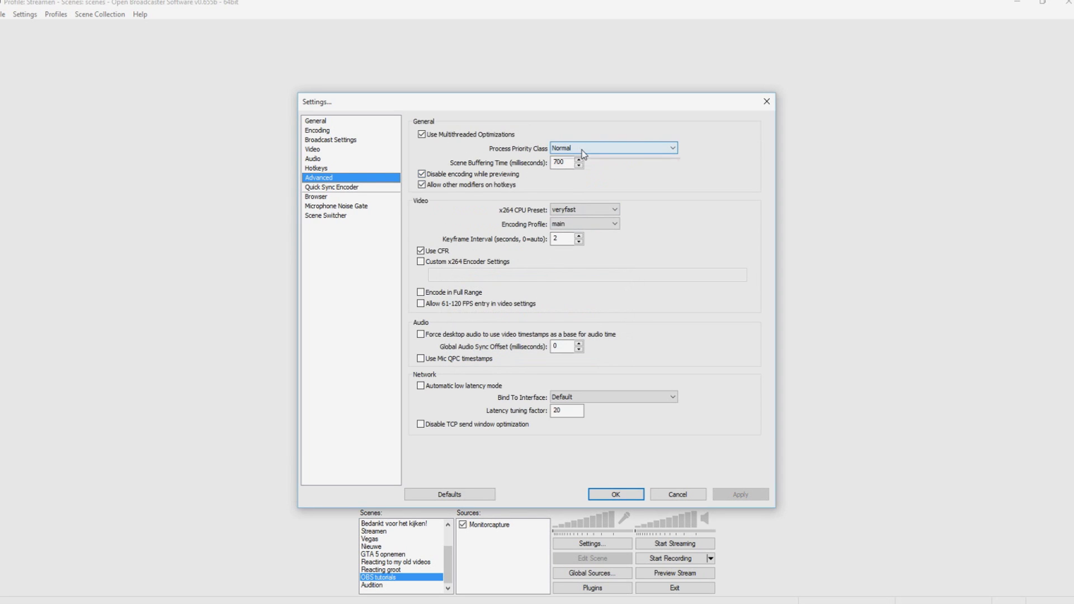
click(583, 150)
click(568, 162)
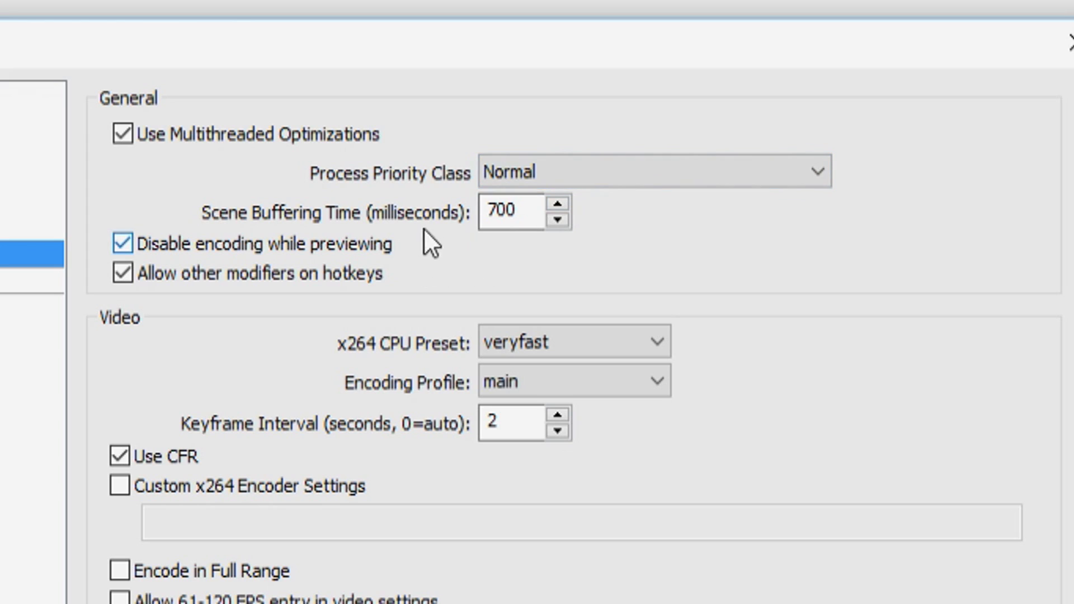
drag(532, 211, 474, 210)
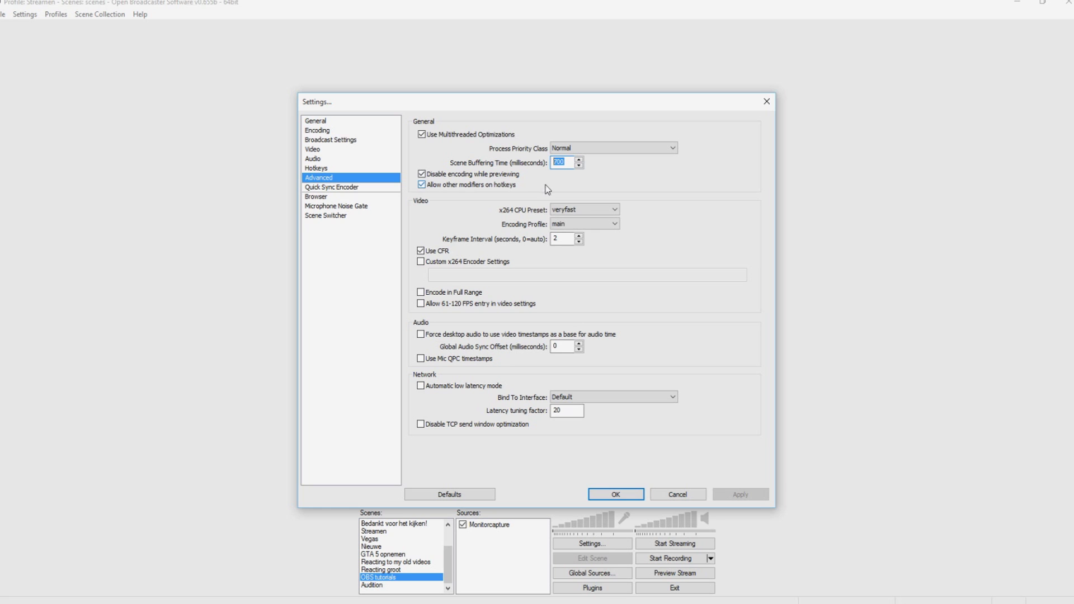
click(548, 187)
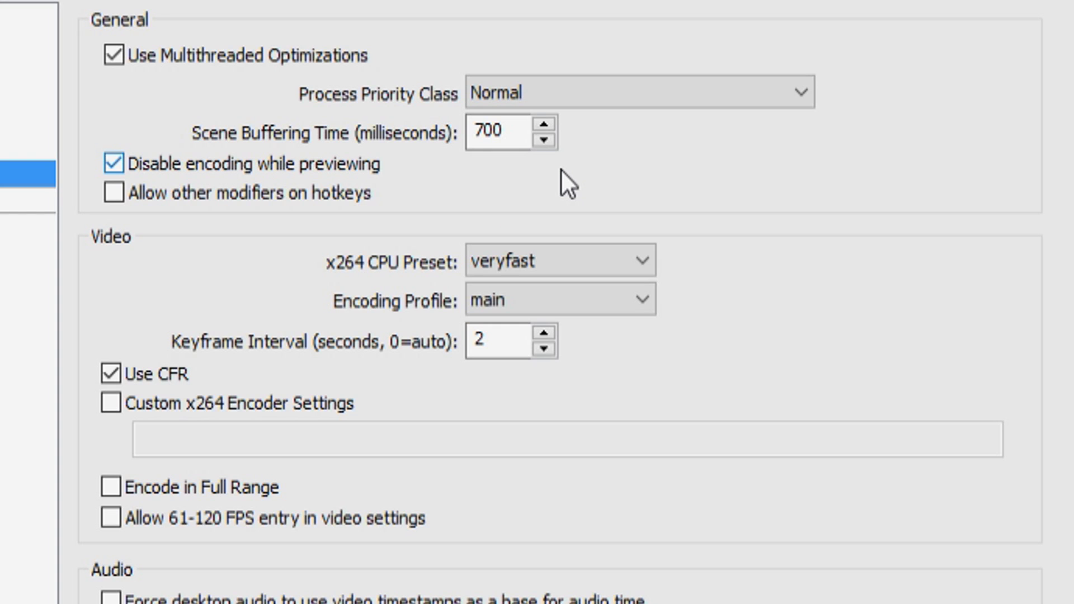
Keep the x264 CPU preset at veryfast and the encoding profile at main
click(539, 259)
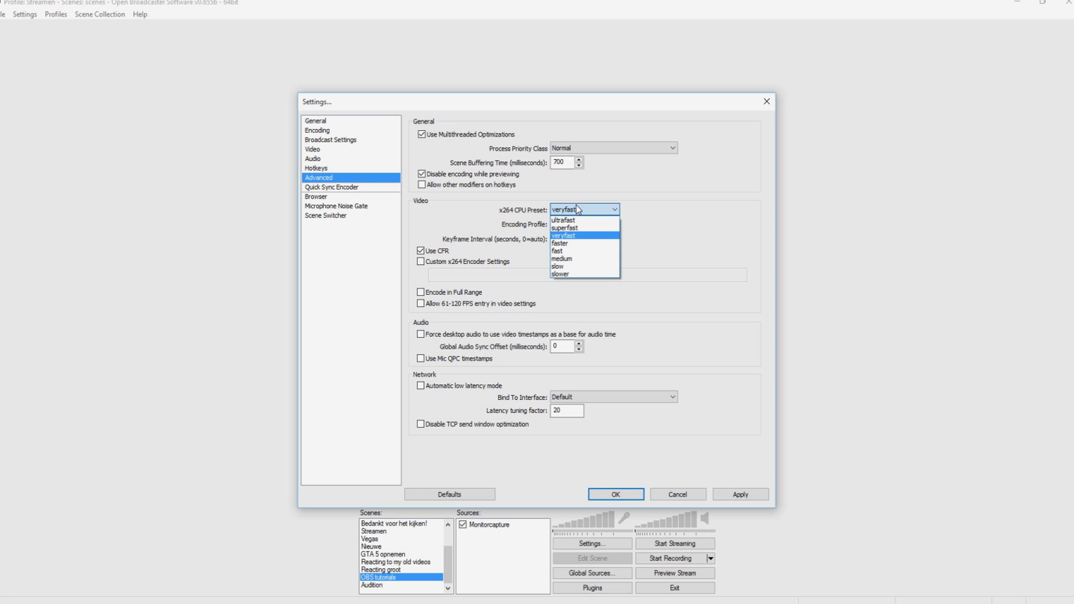
click(578, 210)
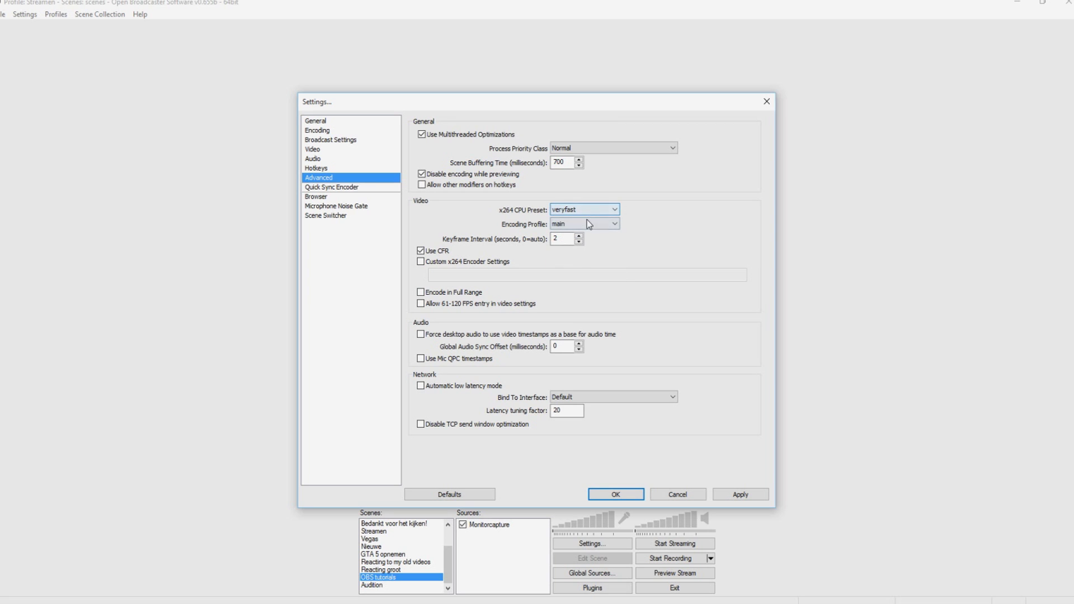
click(589, 224)
click(589, 224)
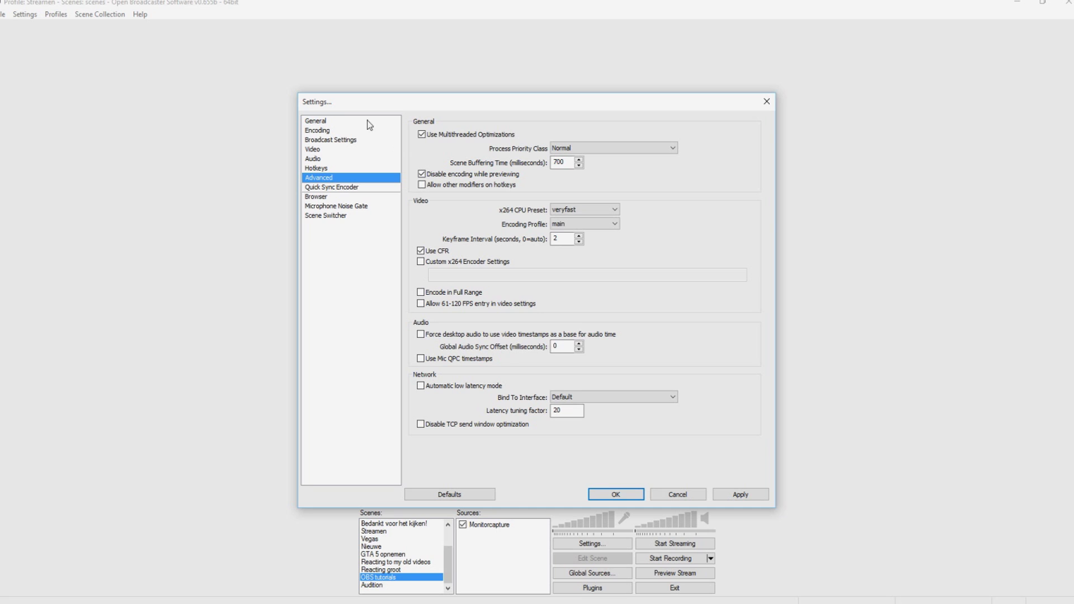
Apply the advanced changes and verify the 3500 bitrate and buffer size on Encoding
click(233, 61)
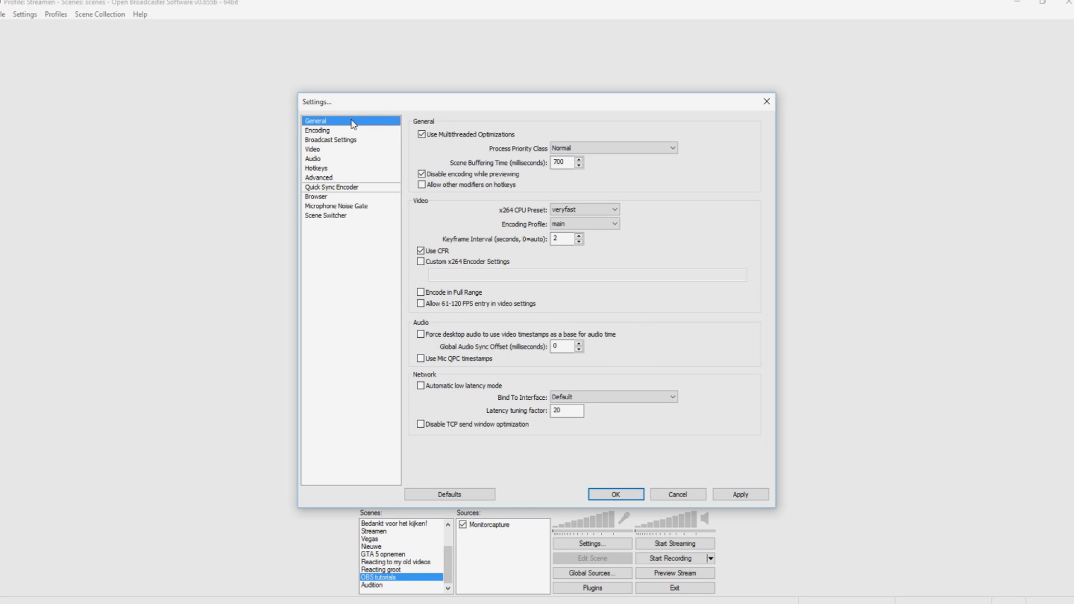
click(495, 349)
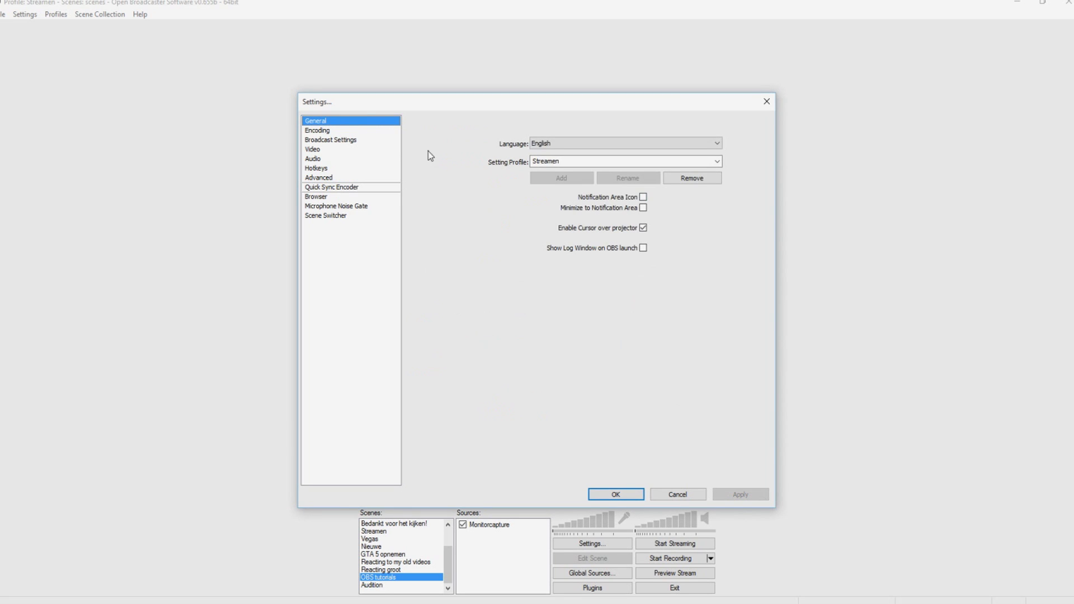
click(374, 131)
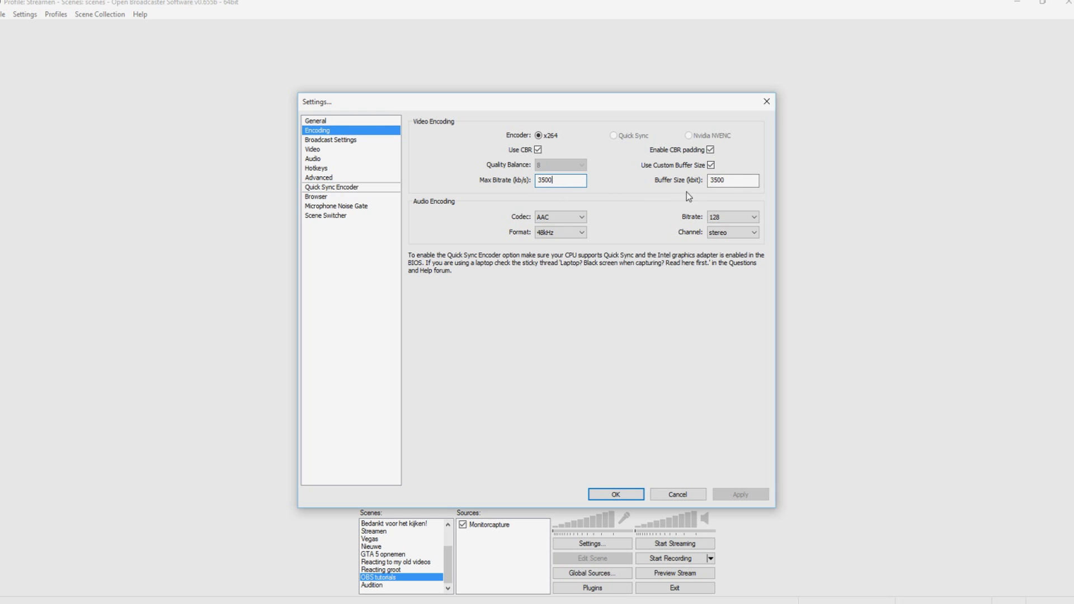
click(727, 181)
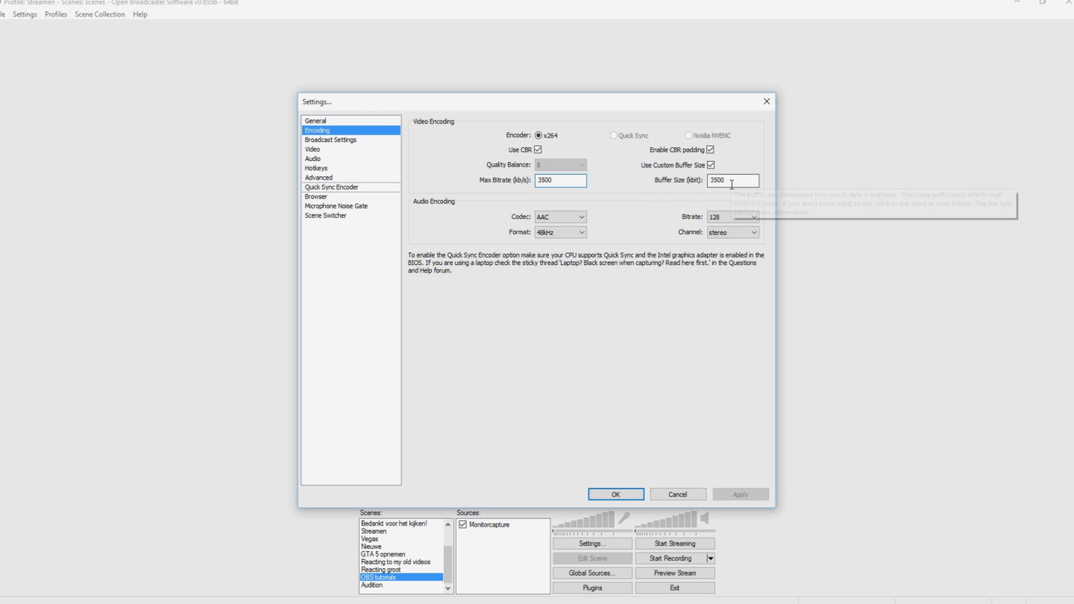
Review the broadcast settings and confirm the video runs at 1920x1080, 30 FPS
click(371, 140)
click(558, 177)
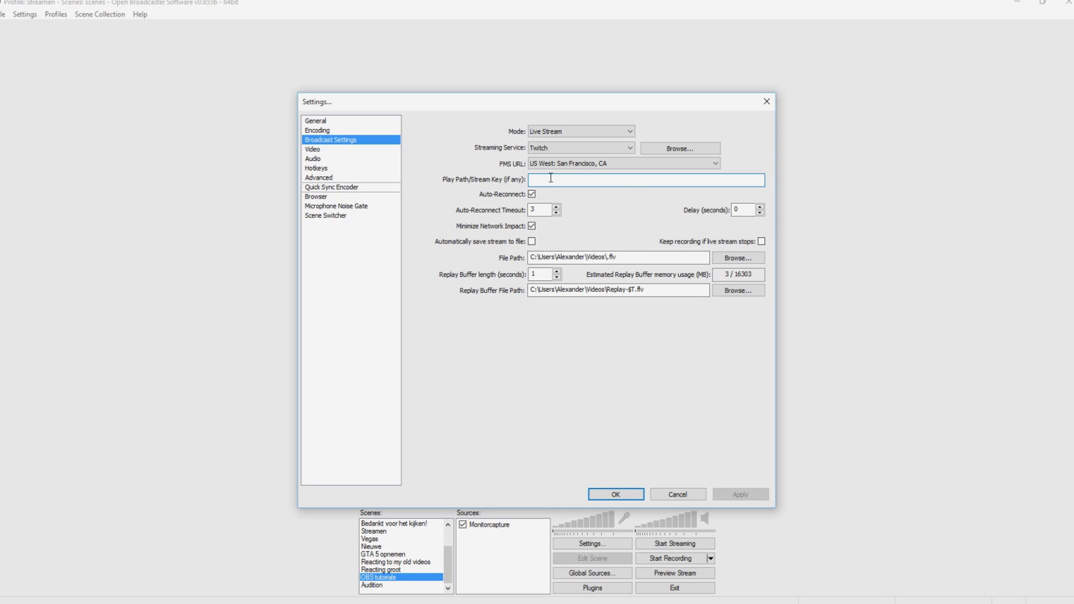
click(330, 150)
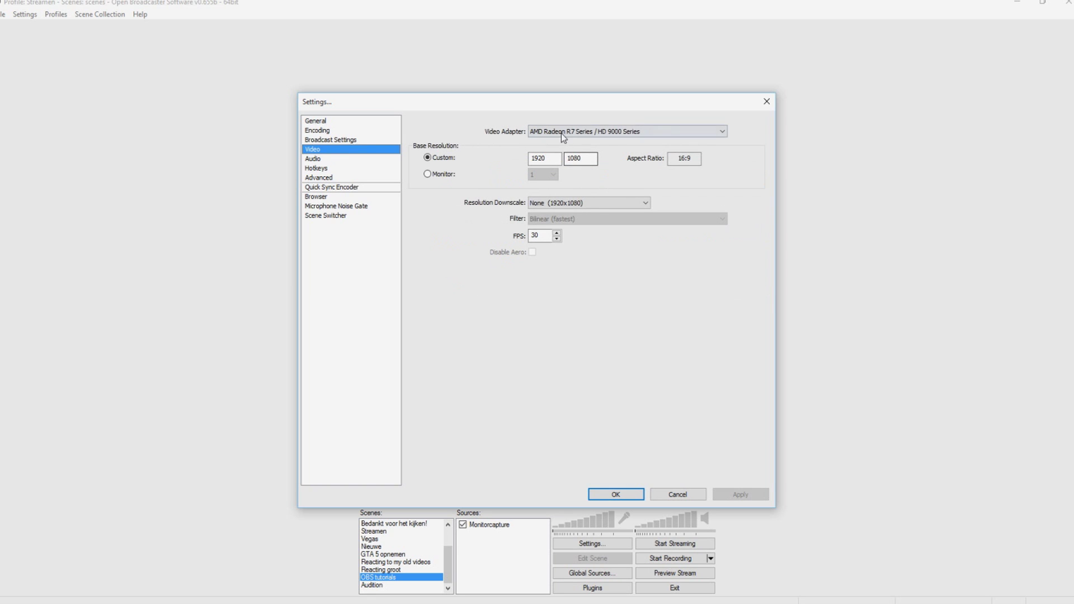
double_click(537, 235)
Select the Samson C01U Pro Mic as the microphone, leaving desktop audio unchanged
click(358, 159)
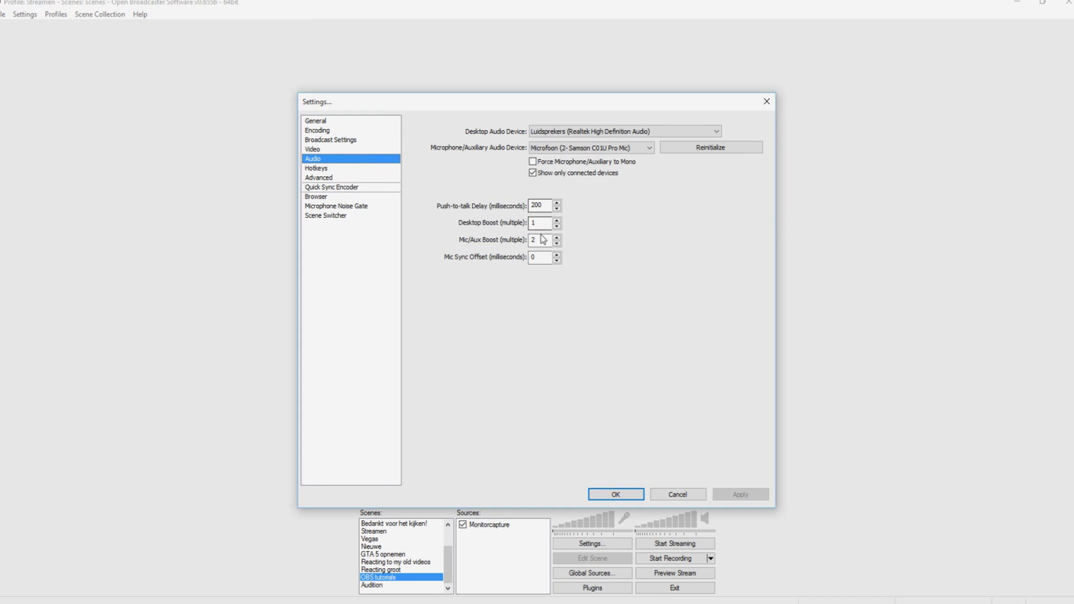
click(568, 148)
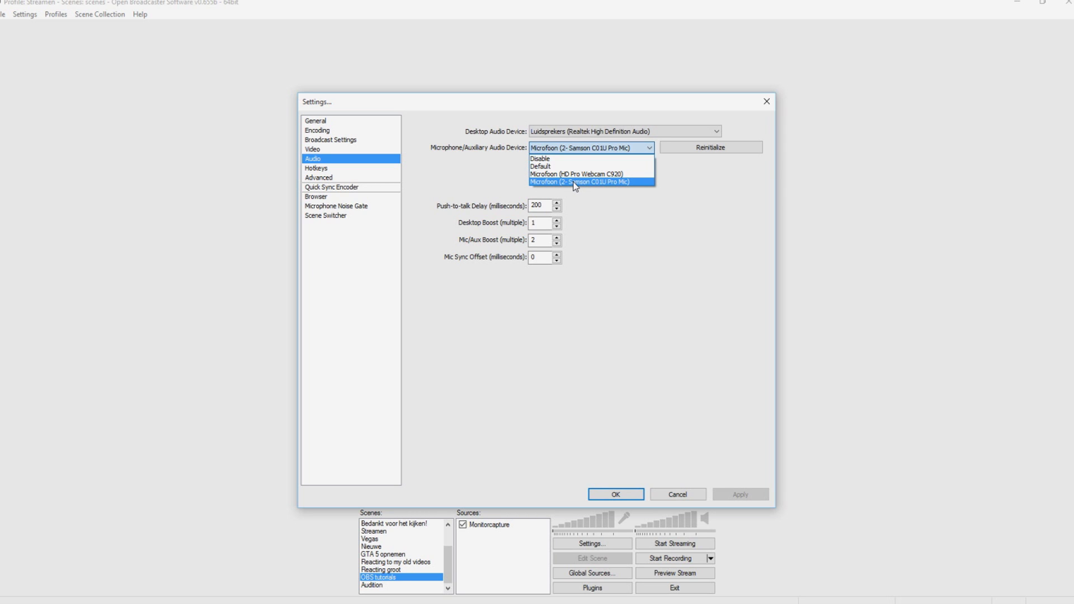
click(576, 182)
click(615, 131)
click(576, 146)
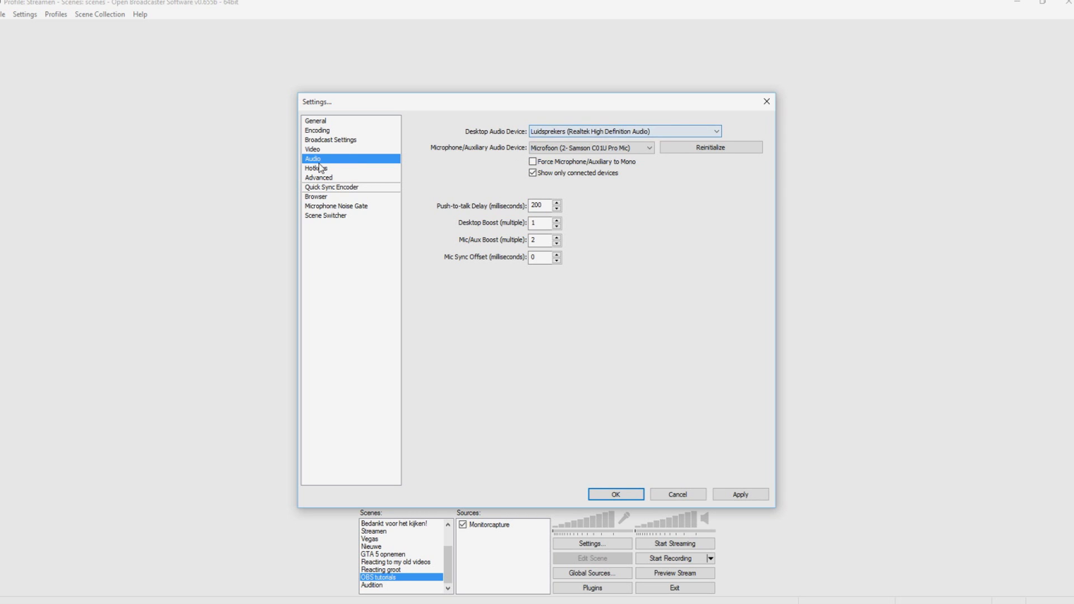
Save the pending audio changes and return to Advanced, where the veryfast preset remains
click(351, 178)
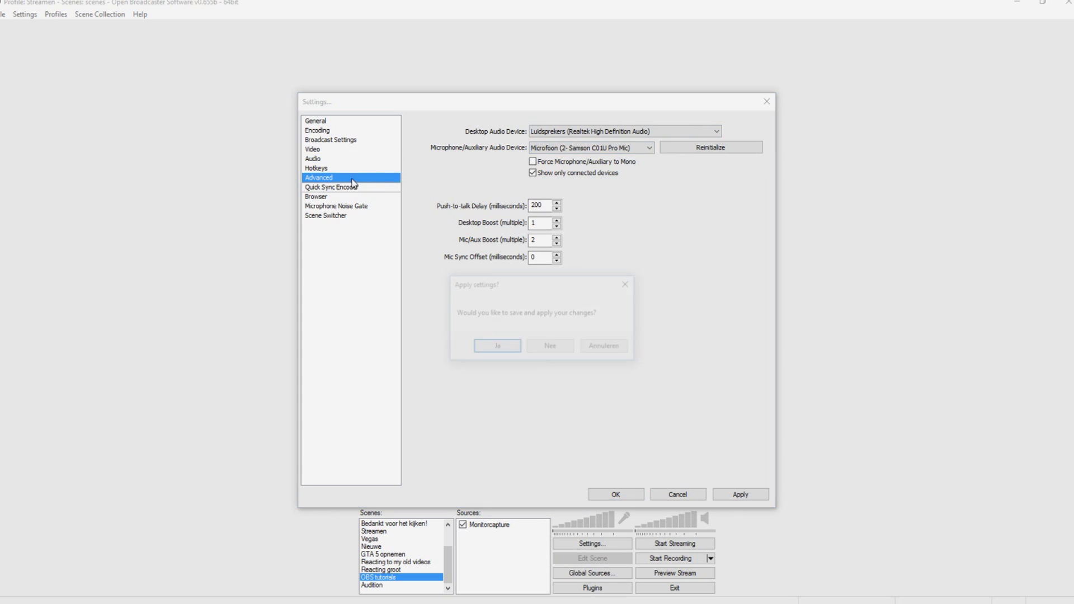
click(550, 347)
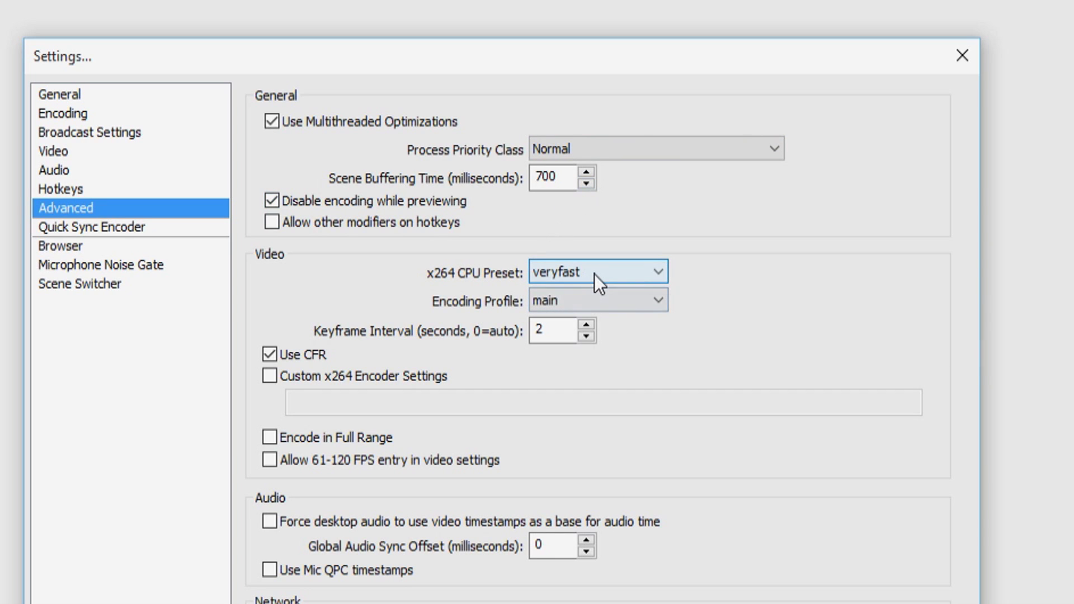
mouse_move(594, 275)
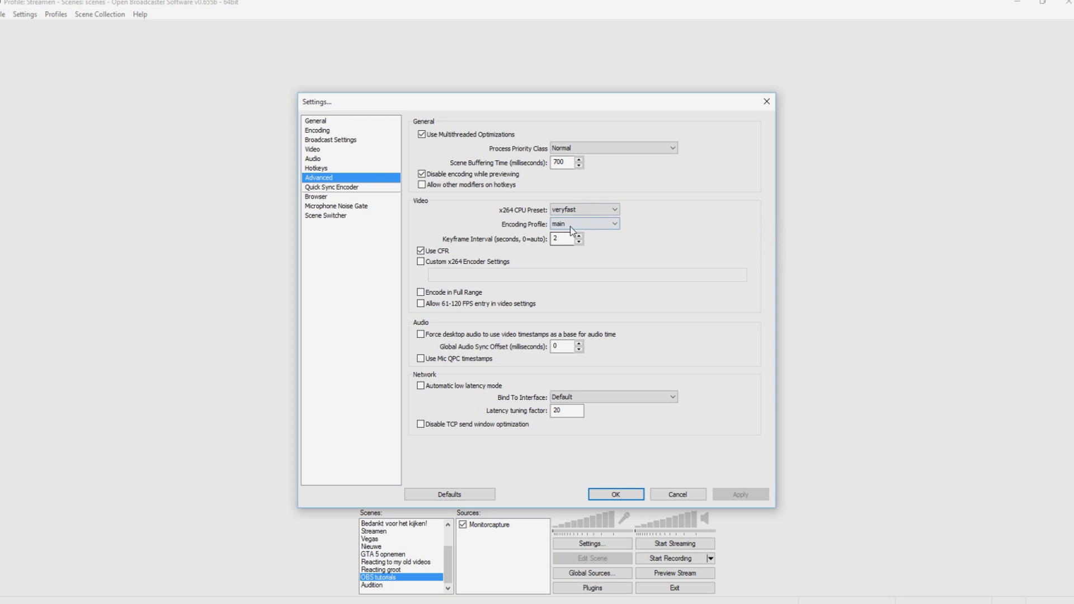